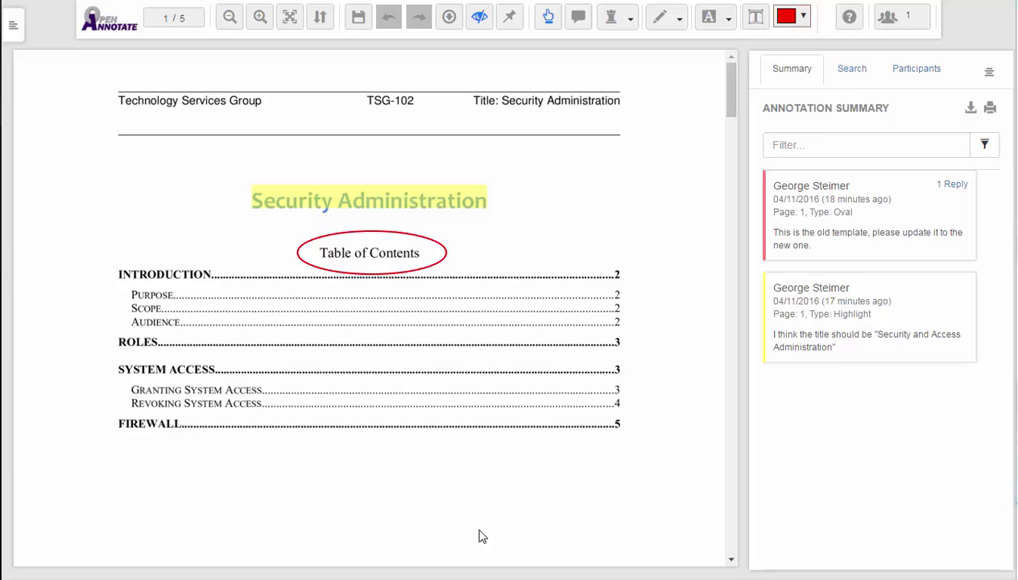
Reveal the title highlight's comment suggesting the name 'Security and Access Administration'
mouse_move(367, 244)
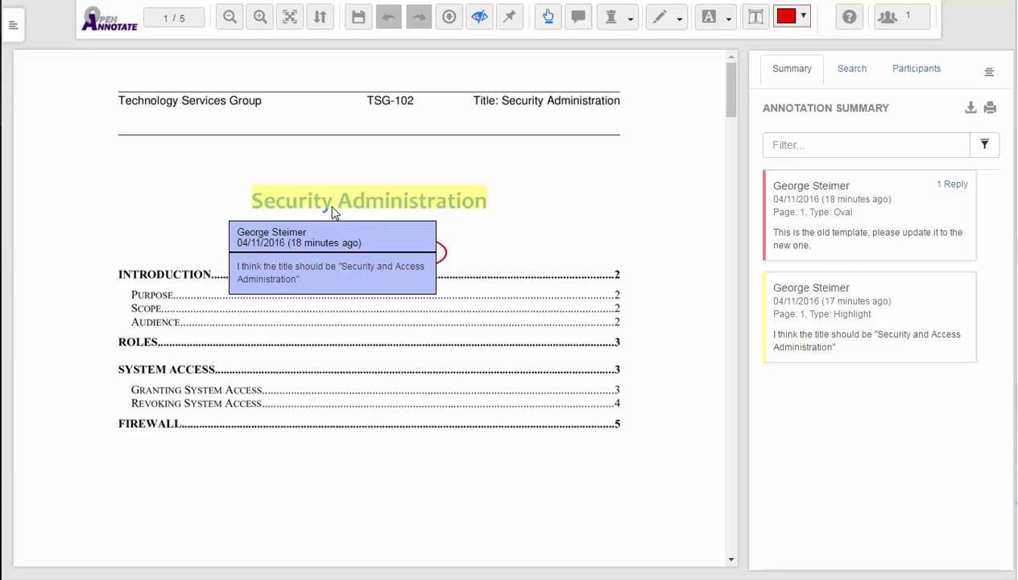
click(256, 19)
click(256, 18)
click(228, 19)
click(228, 19)
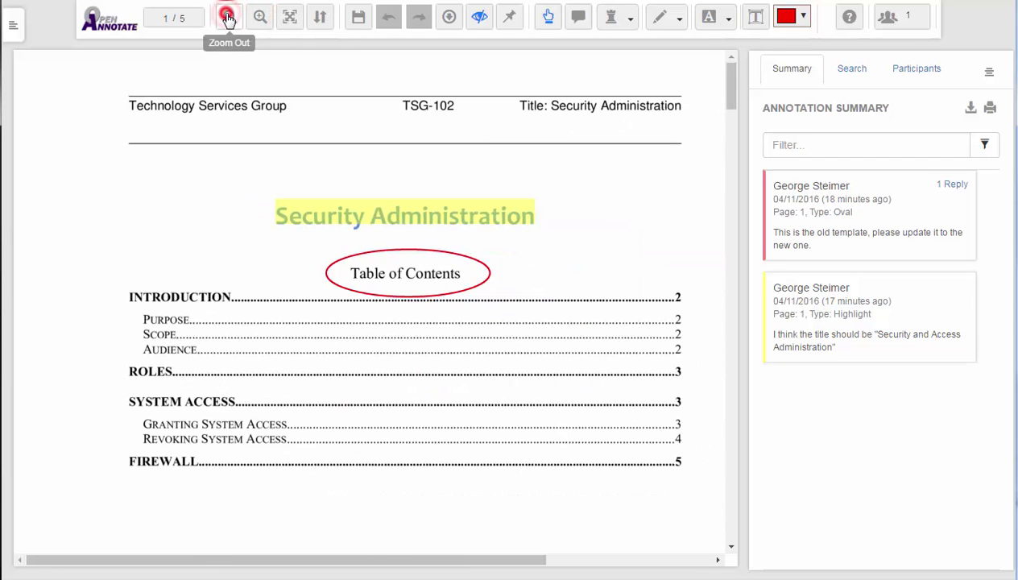
click(289, 18)
click(320, 18)
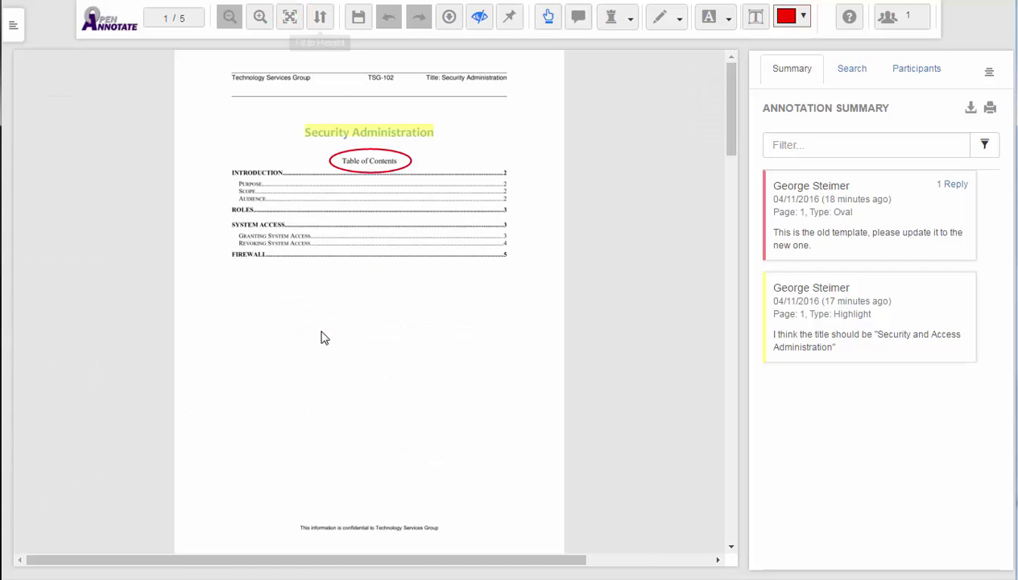
click(288, 16)
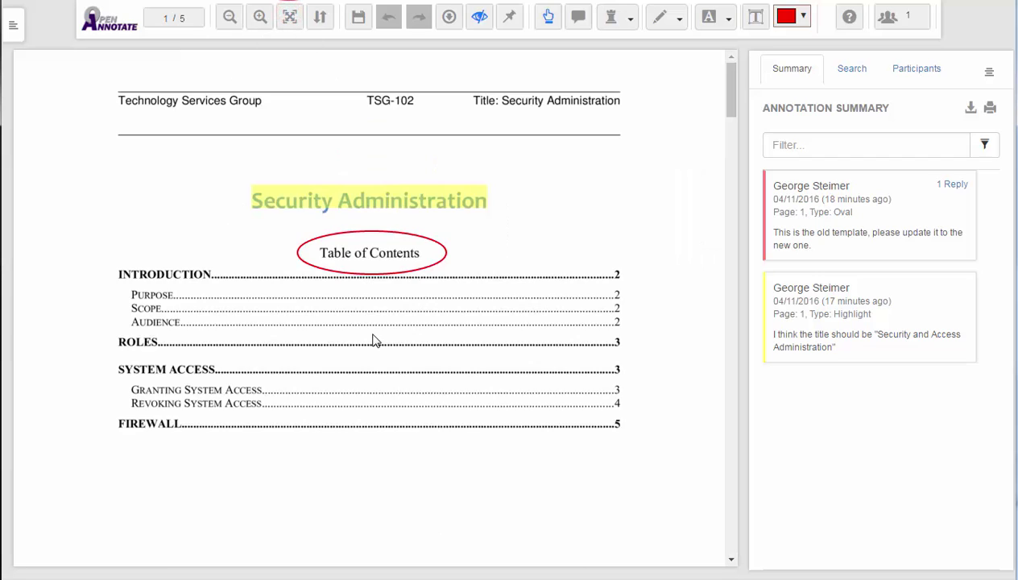
scroll(372, 338, down, 10)
scroll(372, 340, down, 13)
scroll(372, 340, up, 10)
scroll(372, 340, up, 2)
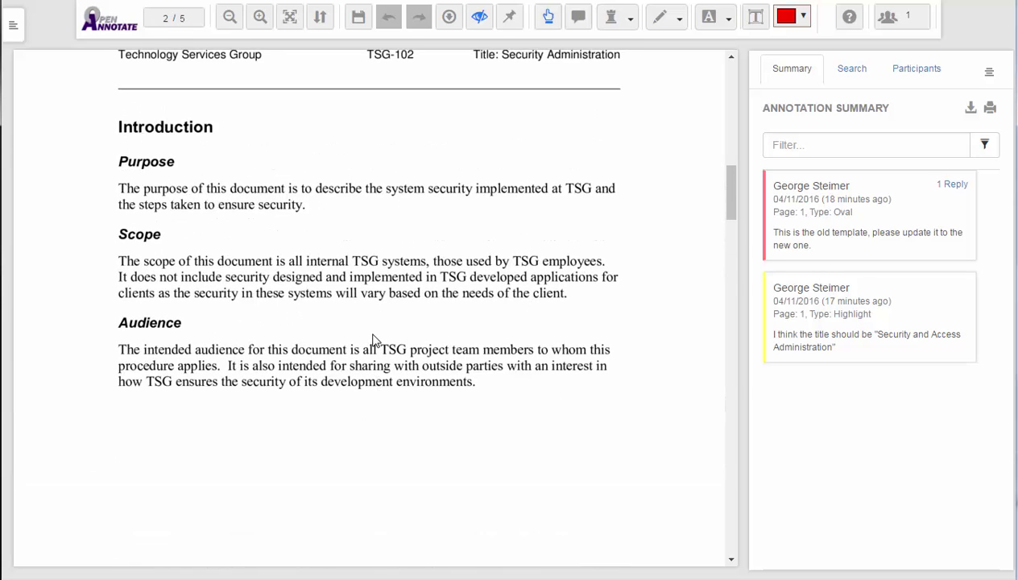
scroll(372, 340, up, 10)
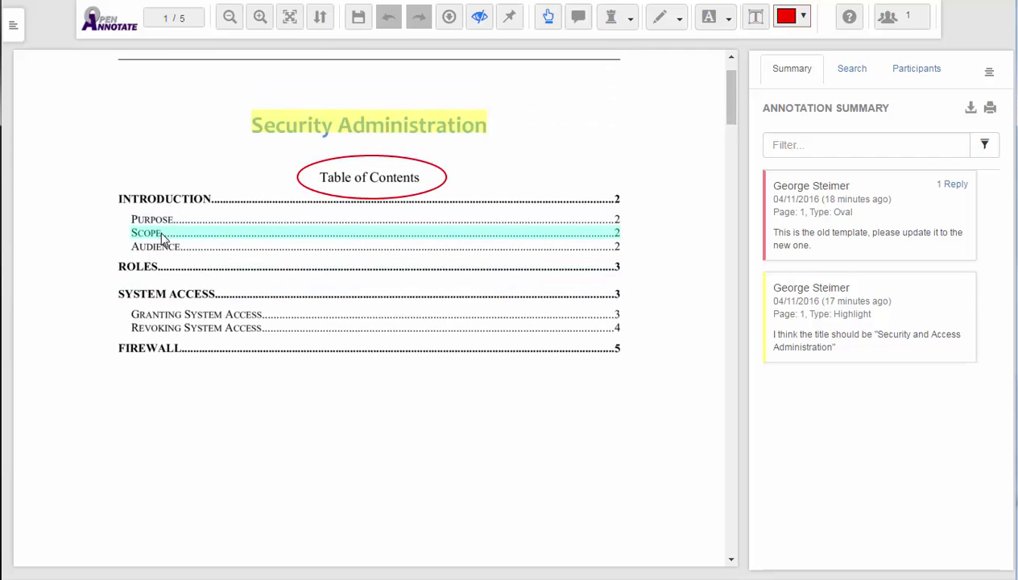
Go to page 2's Purpose section, checking Scope via the expanded bookmark outline, then hide the outline
click(161, 220)
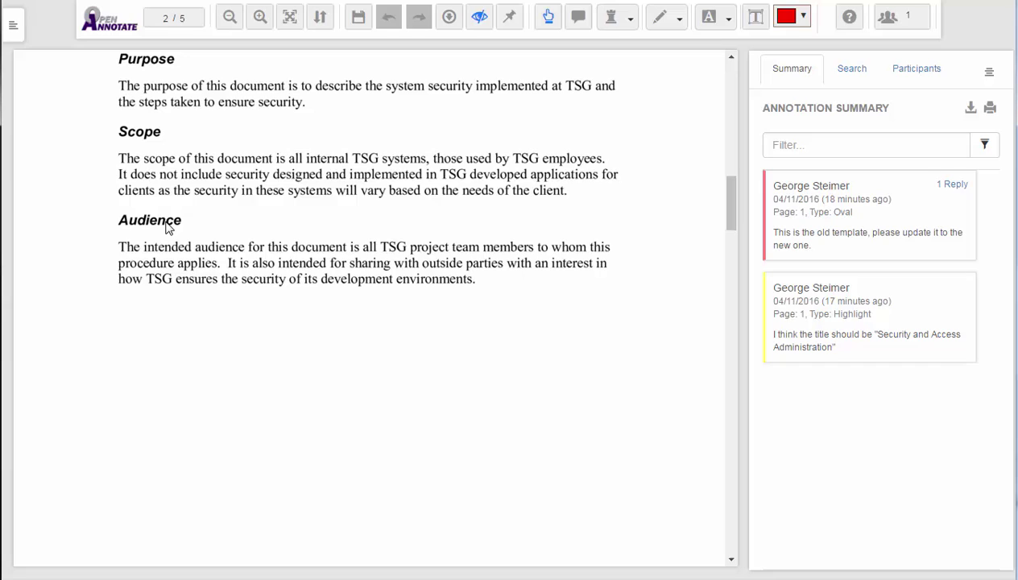
click(13, 31)
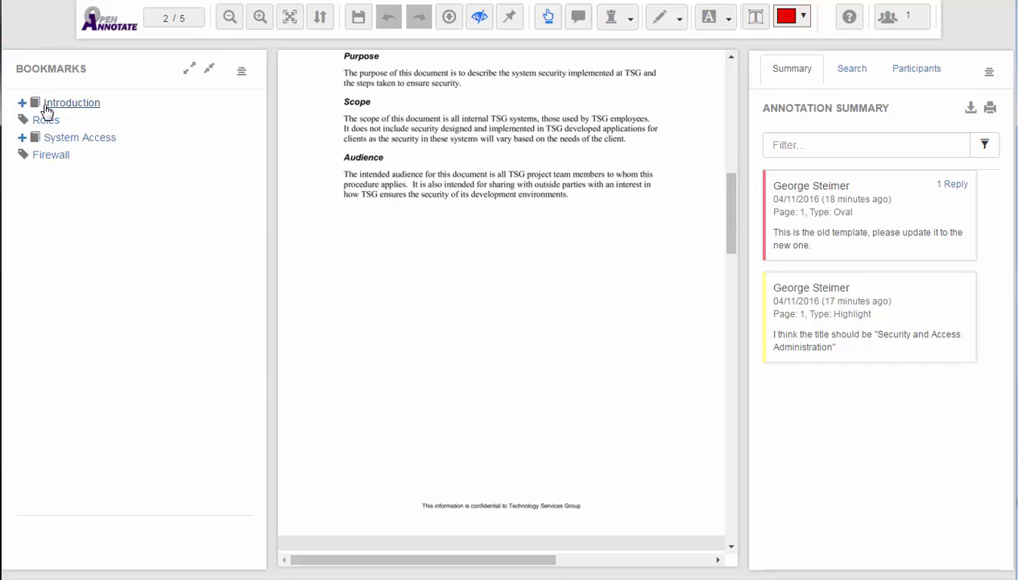
click(23, 103)
click(22, 189)
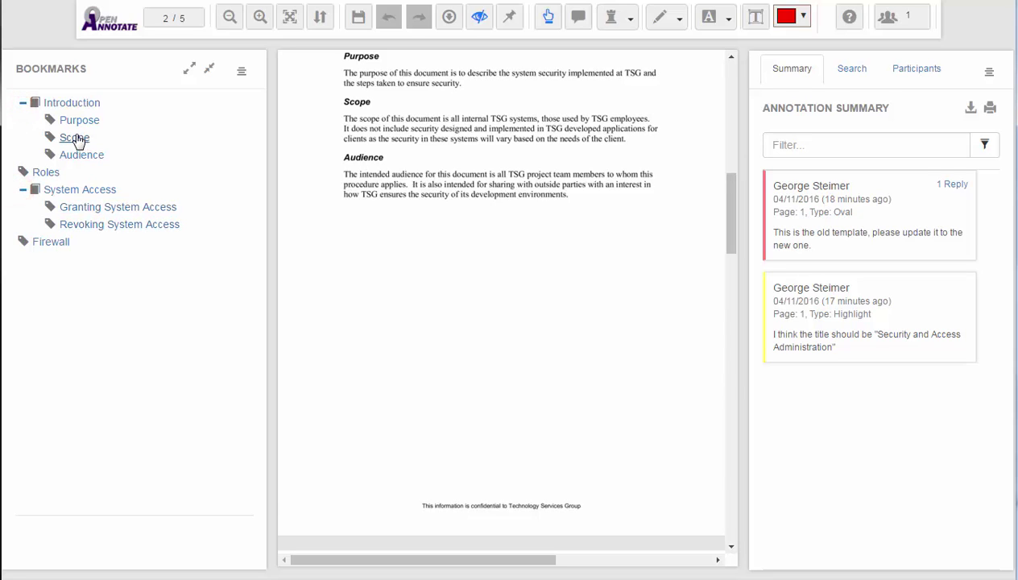
click(74, 137)
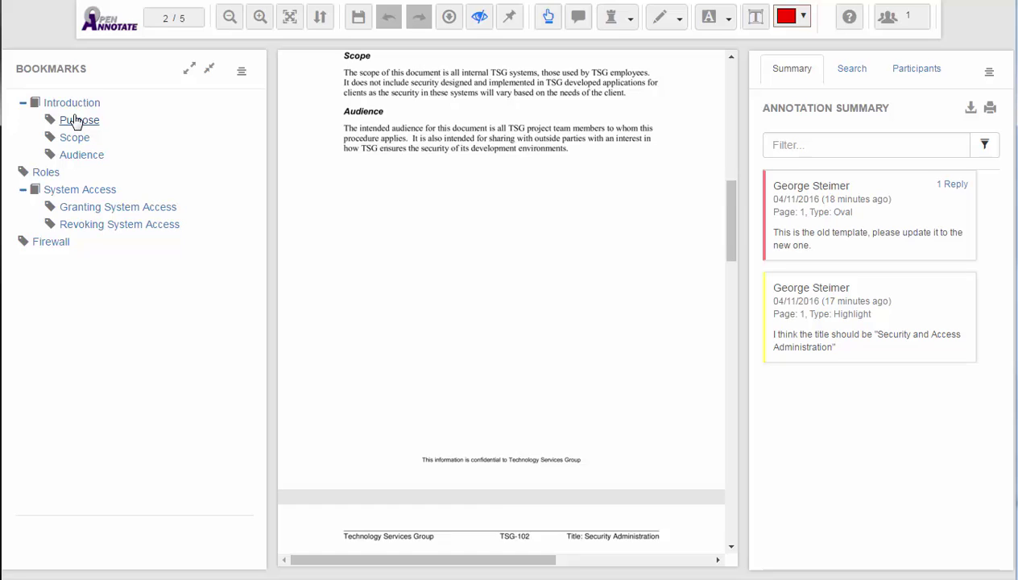
click(74, 120)
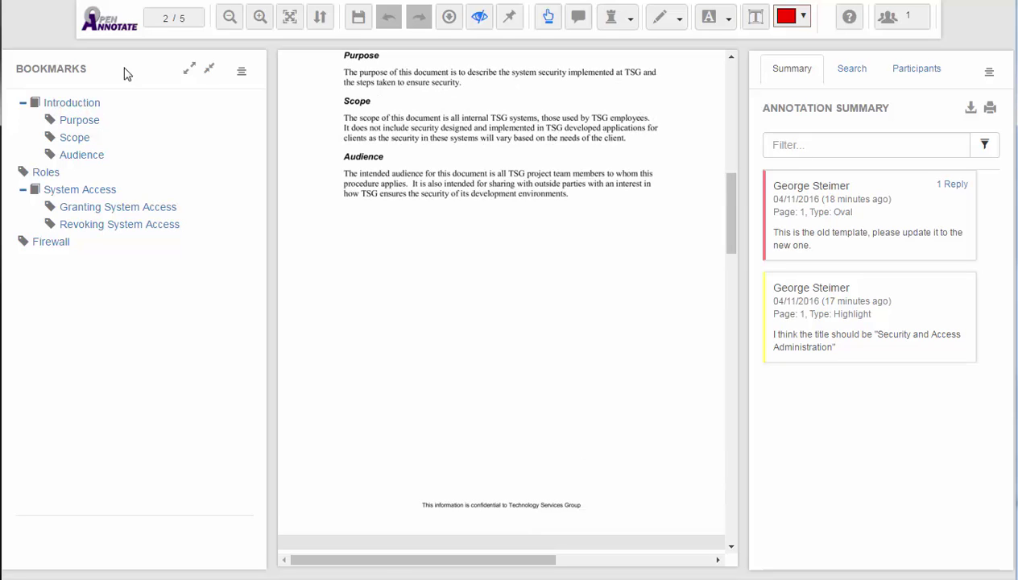
click(241, 72)
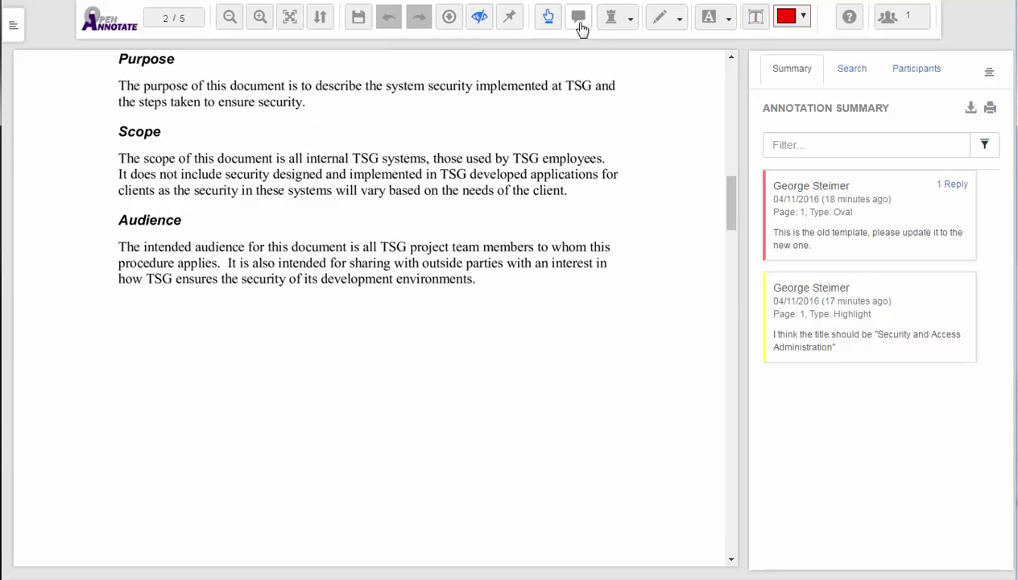
Place a sticky note reading 'add this section' below the Audience paragraph on page 2
click(579, 17)
click(152, 364)
click(153, 423)
text(add this)
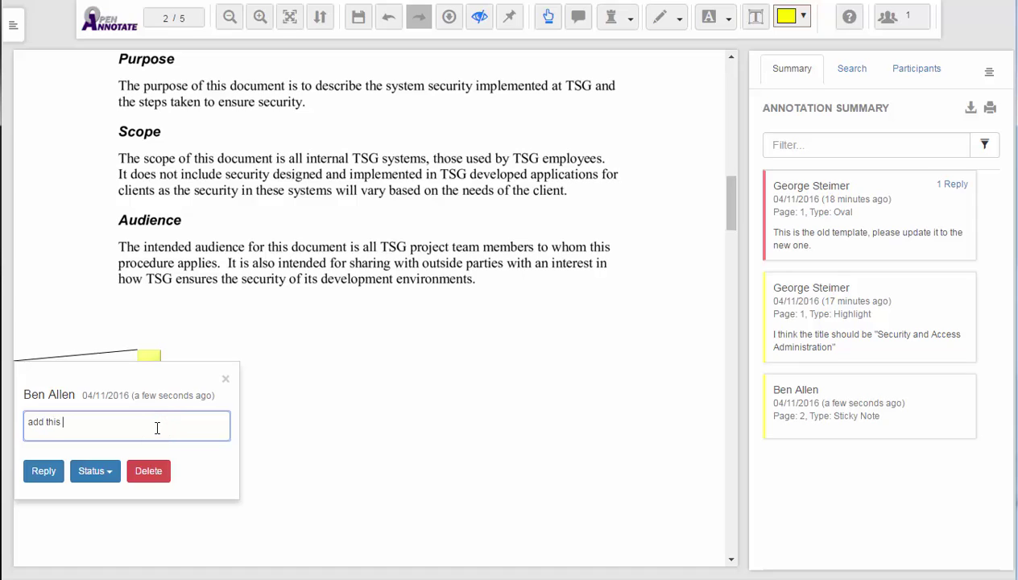
text( section)
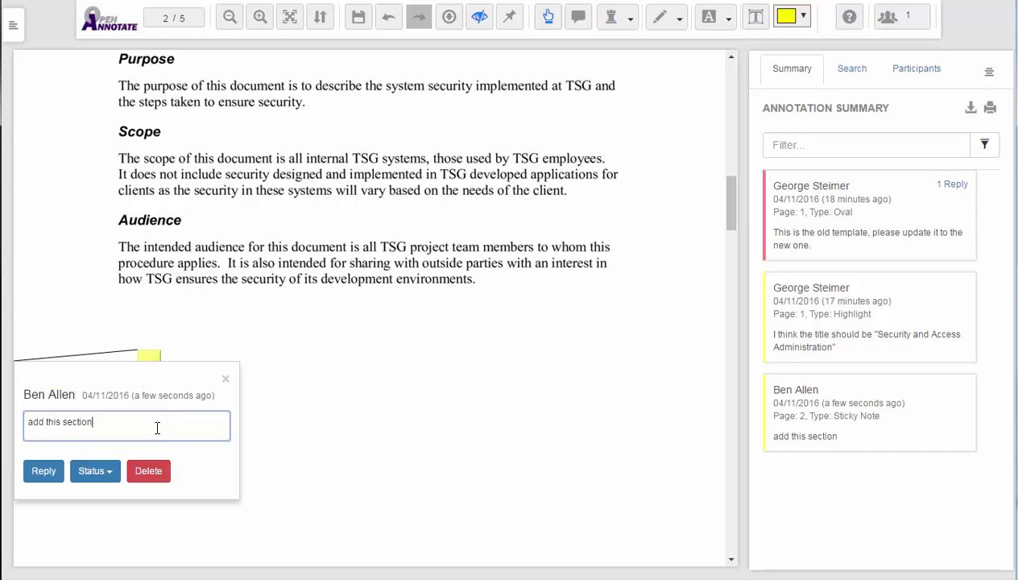
click(225, 379)
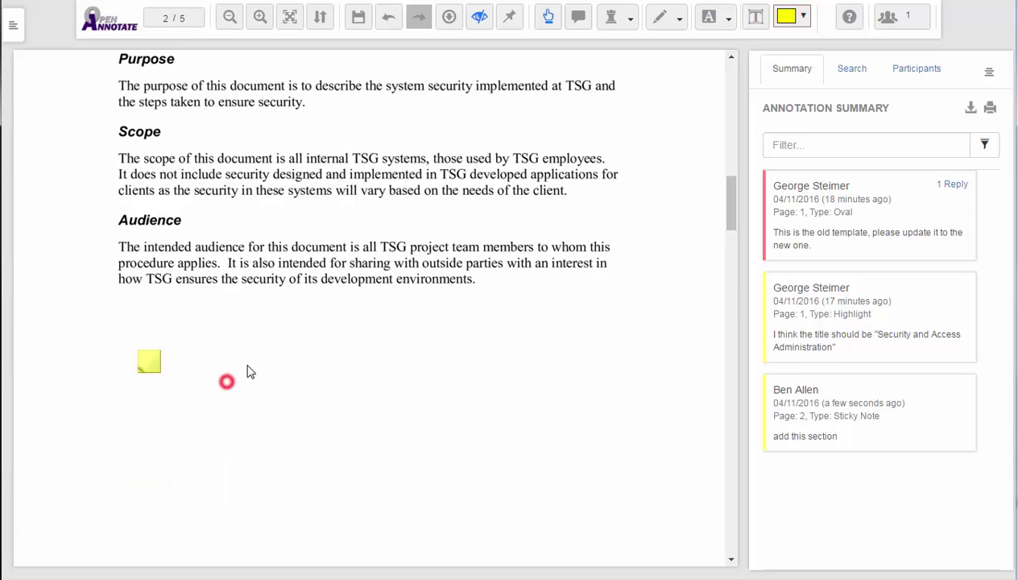
Draw a red line across page 2, a red arrow up at Audience, and a red box around Audience
click(657, 22)
click(713, 50)
drag(619, 381, 371, 397)
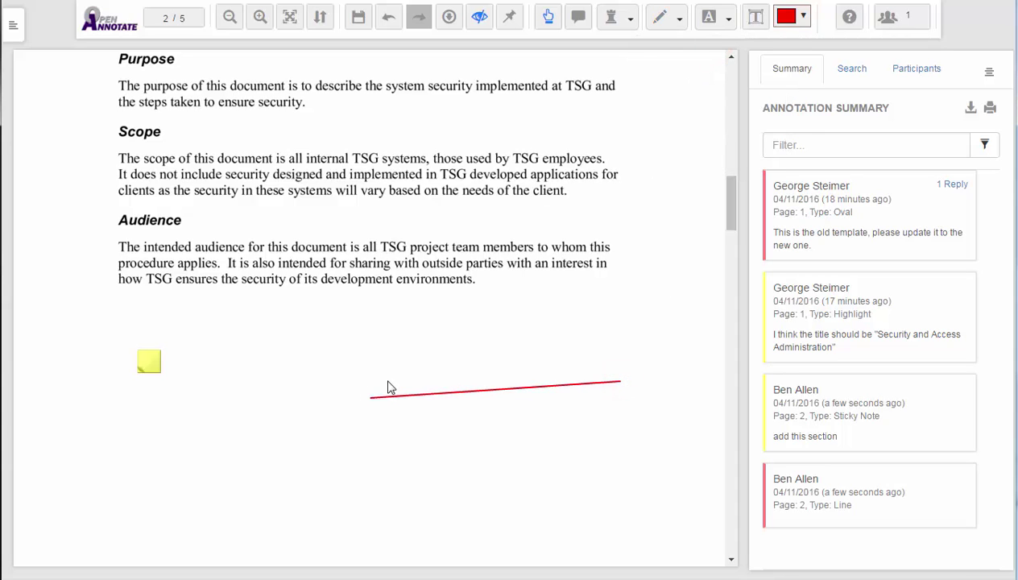
click(666, 28)
click(708, 78)
drag(273, 465, 342, 297)
click(669, 18)
click(712, 142)
mouse_move(90, 209)
mouse_down()
mouse_move(625, 296)
mouse_move(642, 311)
mouse_up()
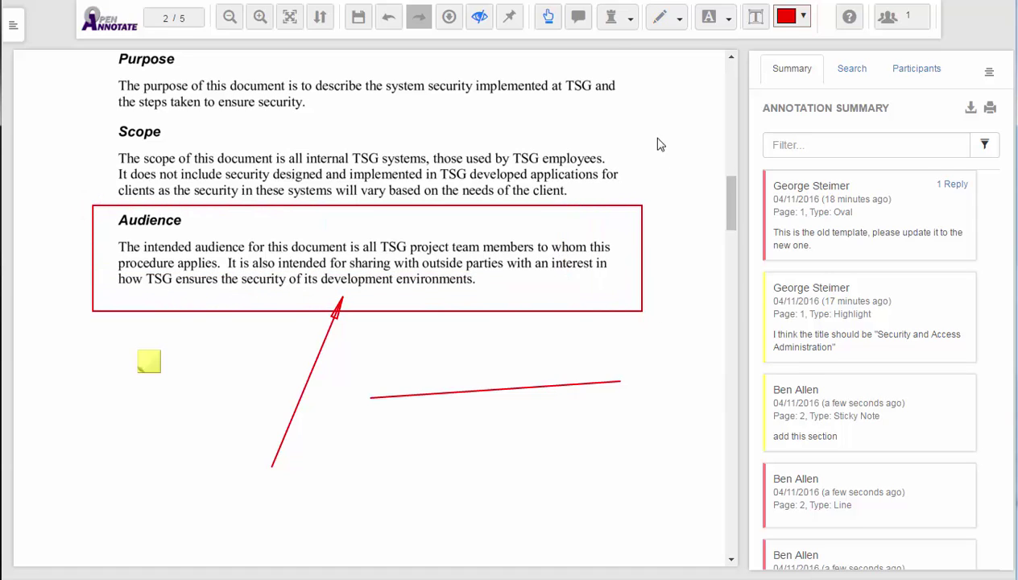
Stamp APPROVED on page 2 just below the red line
click(612, 20)
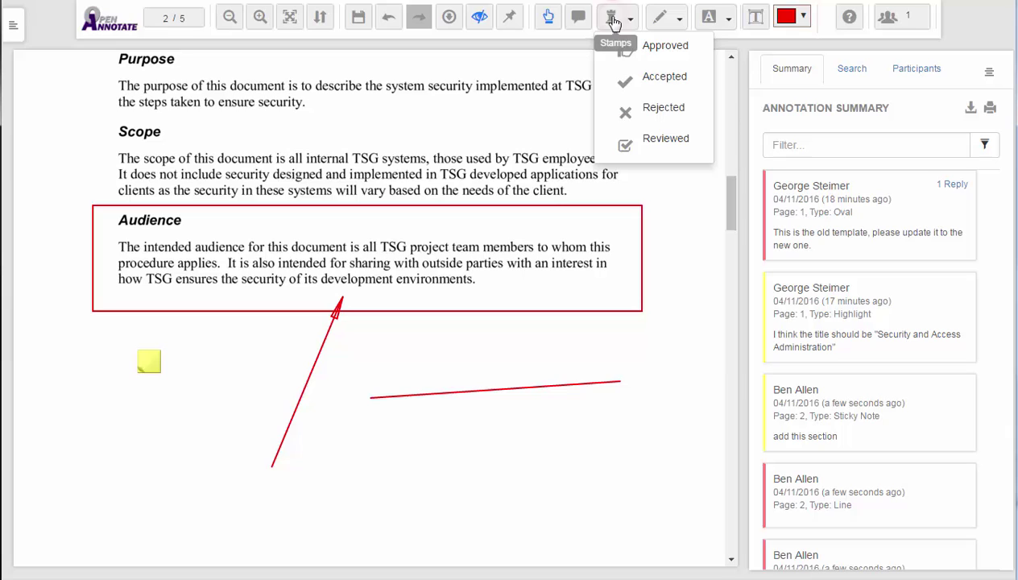
click(659, 47)
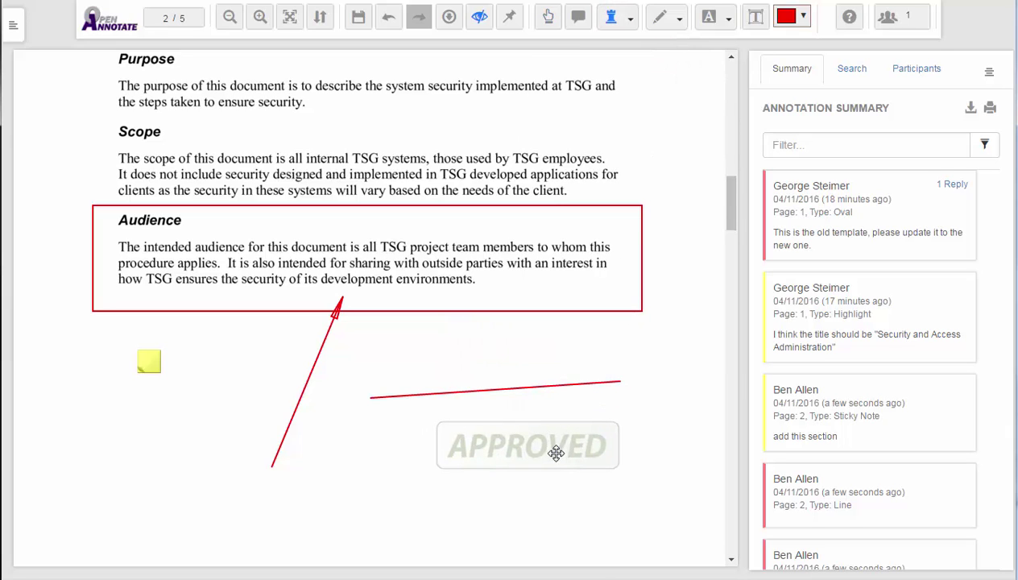
click(556, 452)
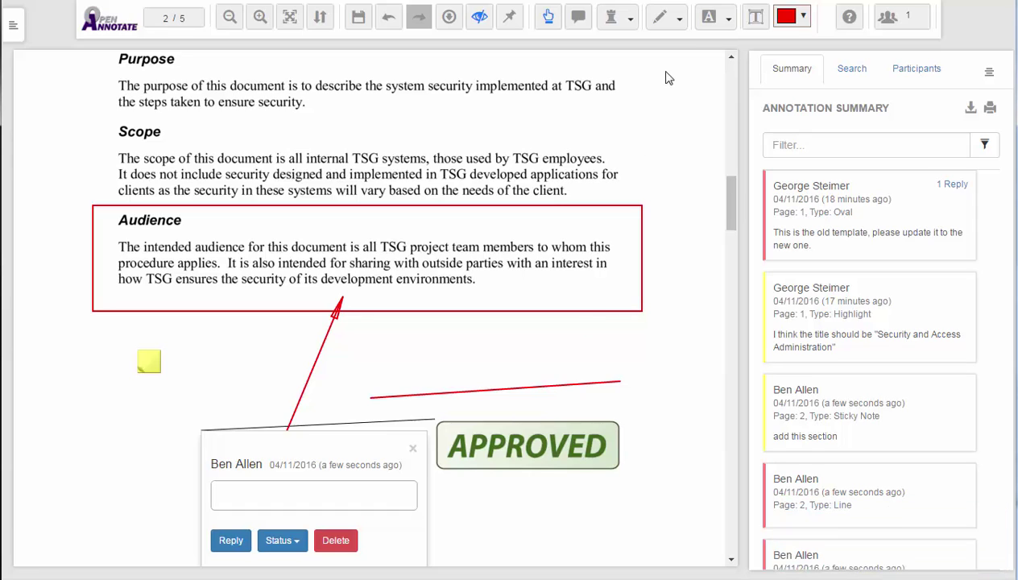
click(712, 29)
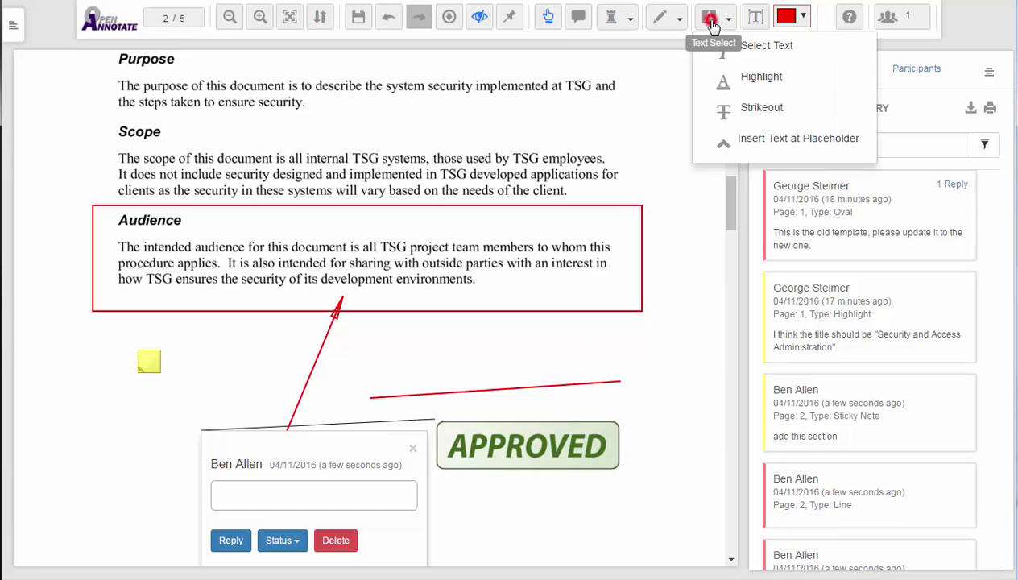
Highlight the whole Scope paragraph with the comment 'wrong statement'
click(742, 77)
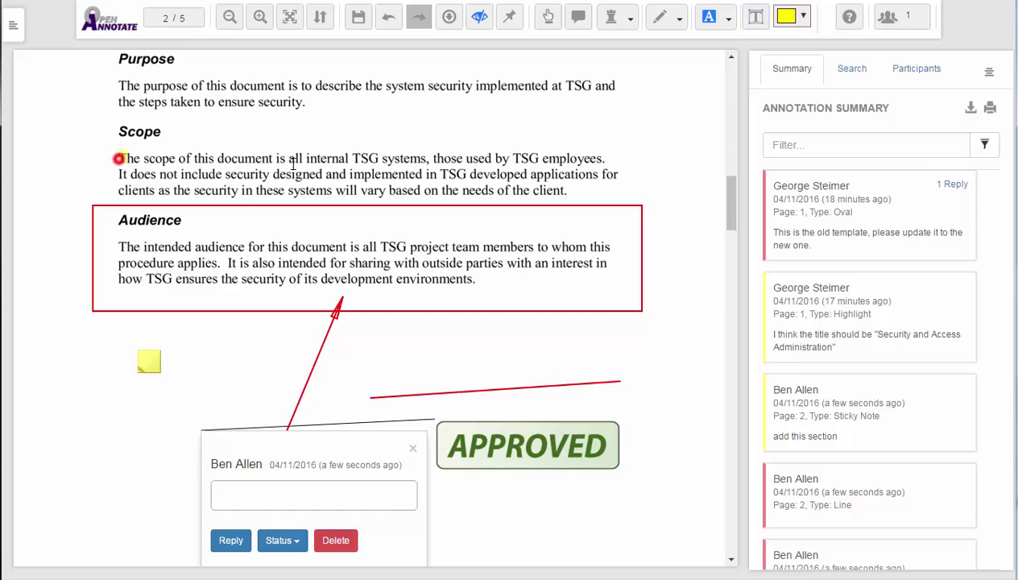
drag(118, 158, 566, 188)
click(62, 240)
text(wrong statement)
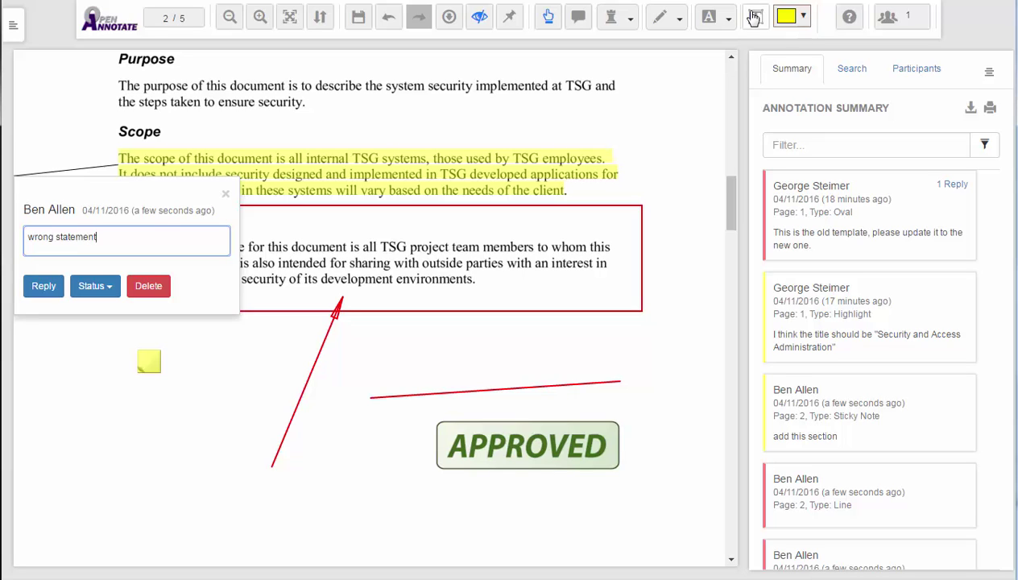
Strike out 'The purpose of this document' at the start of the Purpose section
click(711, 18)
click(745, 112)
drag(127, 89, 285, 86)
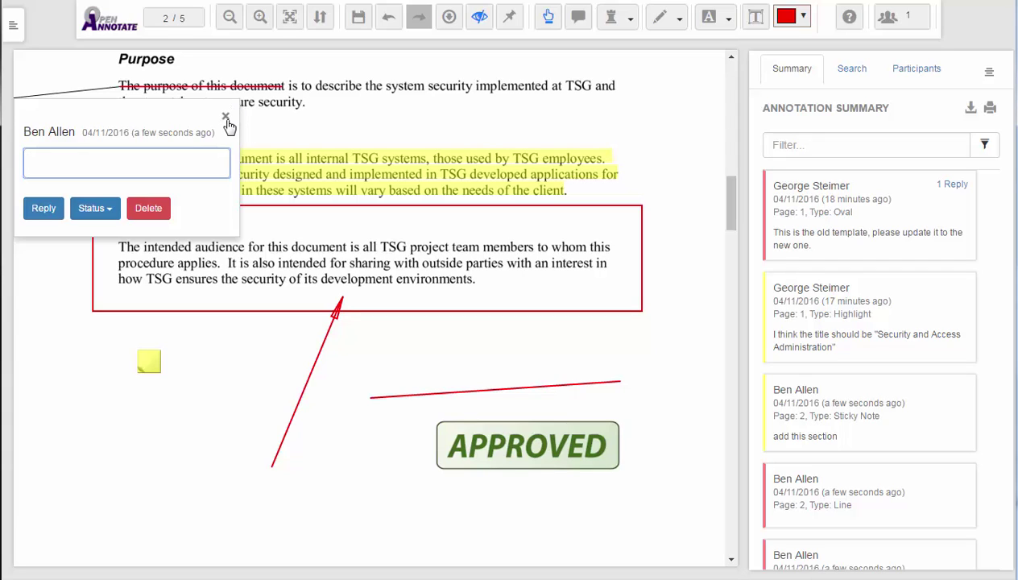
click(226, 119)
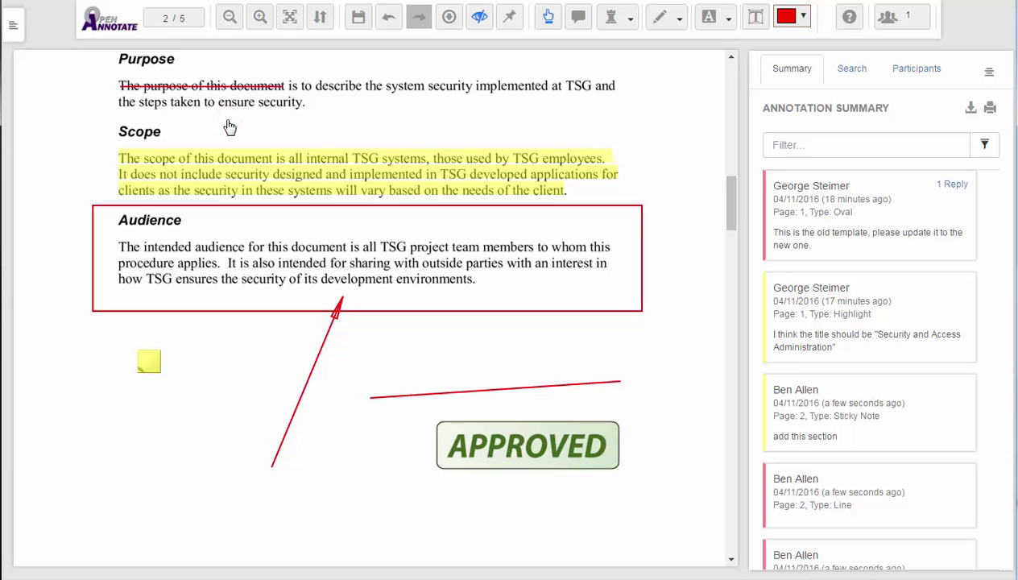
Add a red text box below the APPROVED stamp reading 'This new section should talk about xxxxxxx'
click(756, 16)
drag(98, 448, 673, 524)
click(106, 526)
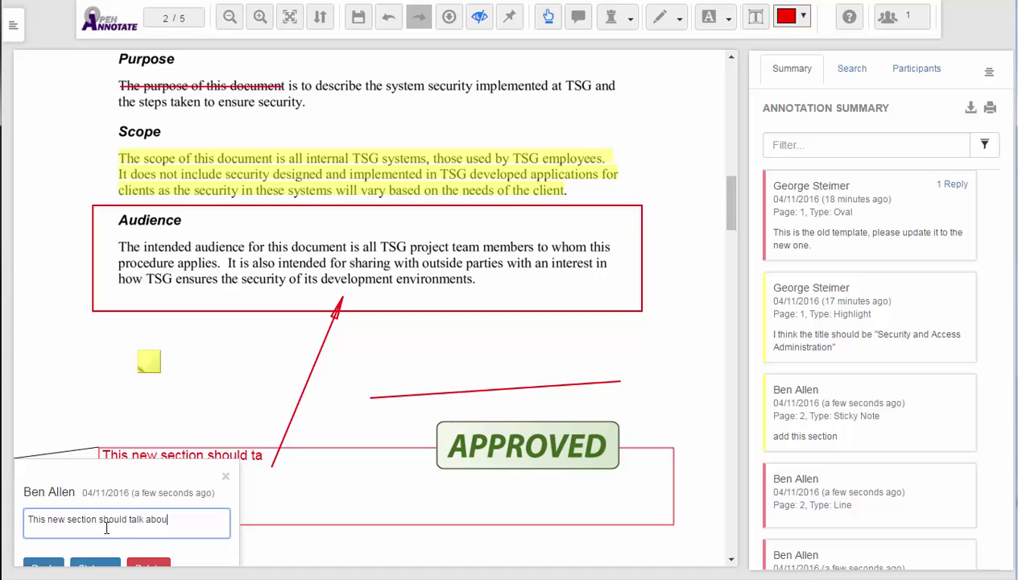
text(t xxxx)
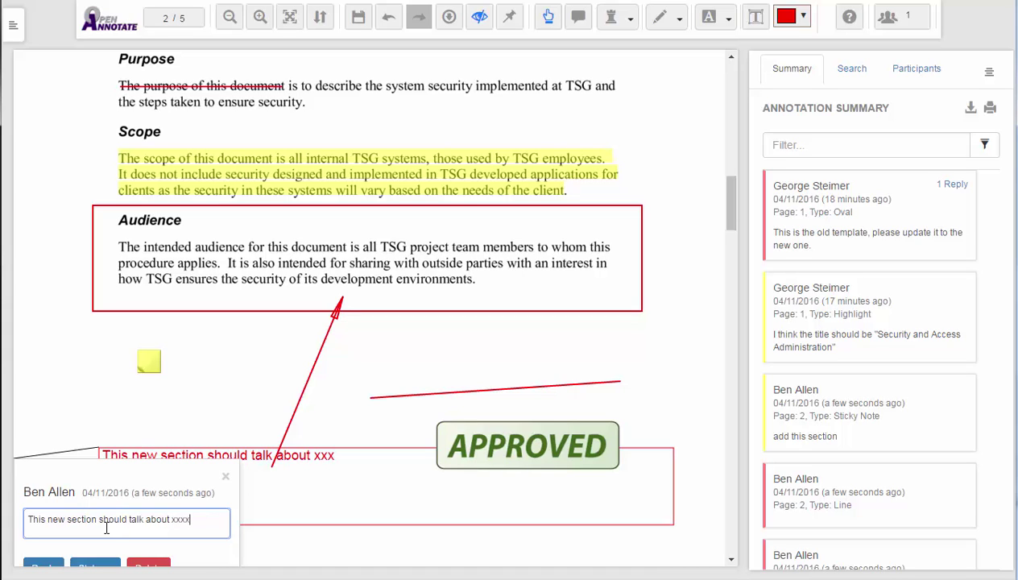
text(xxx)
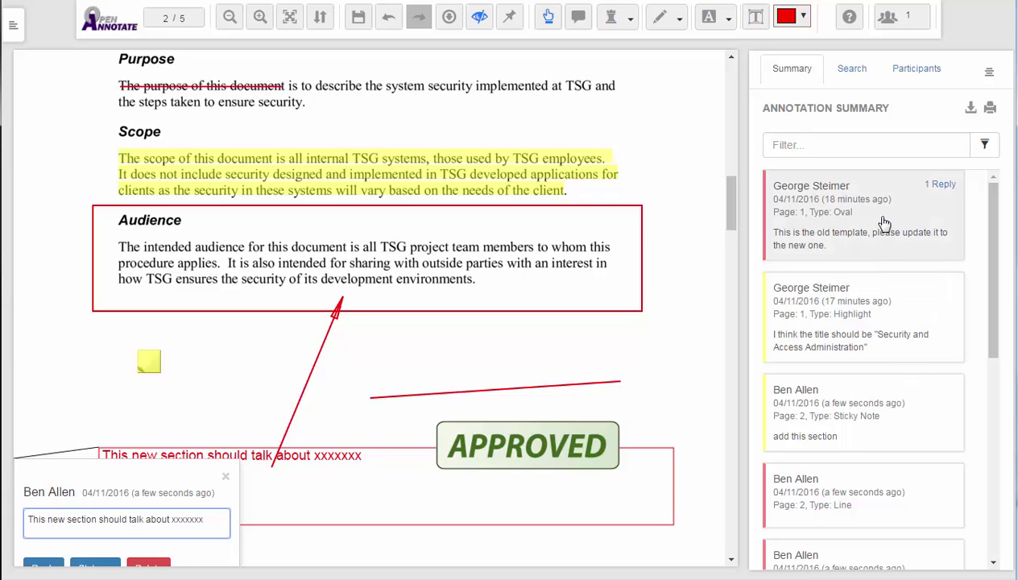
Reply 'This looks good to me' to the page 1 oval comment about the old template
click(827, 225)
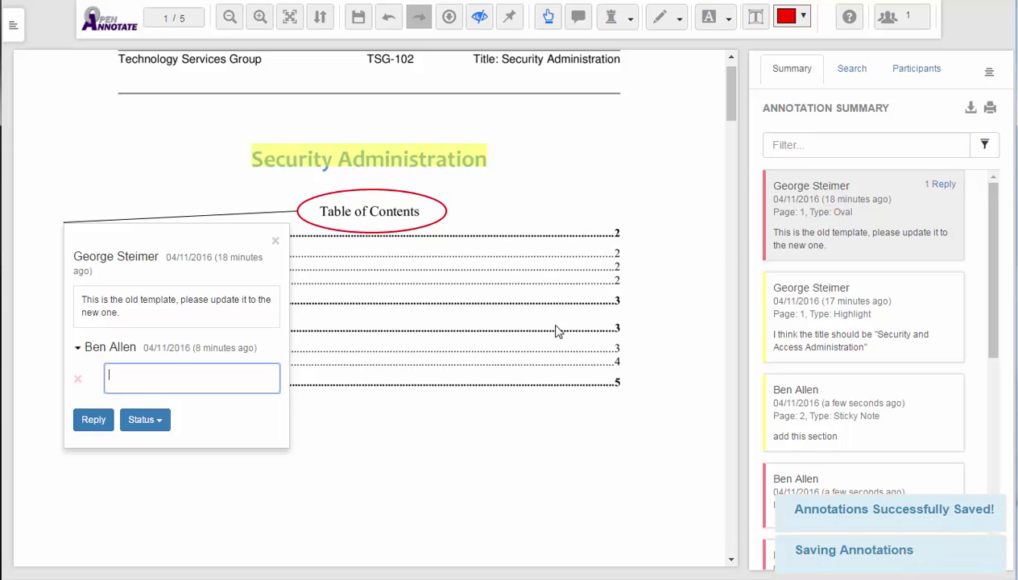
click(89, 420)
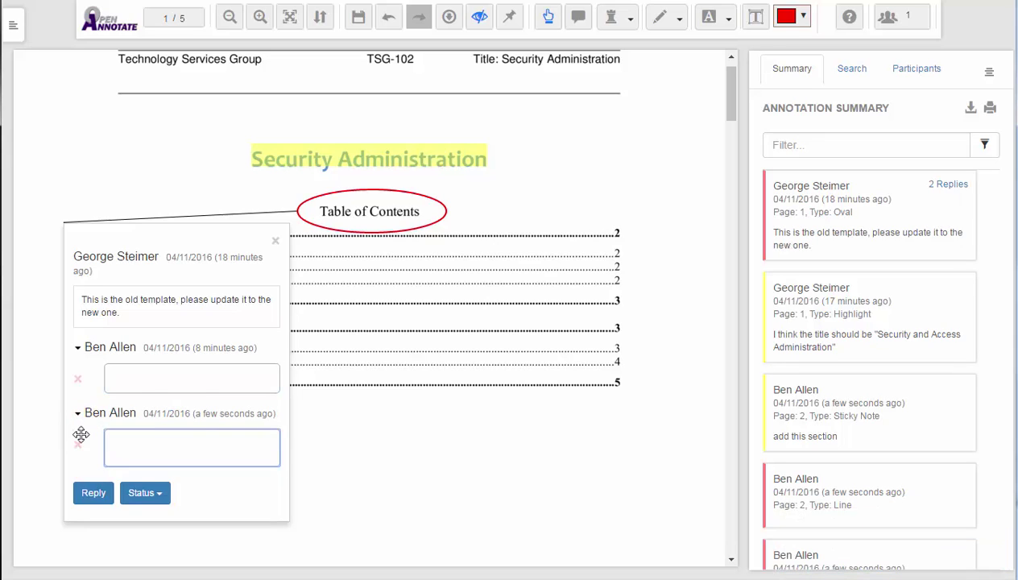
click(78, 444)
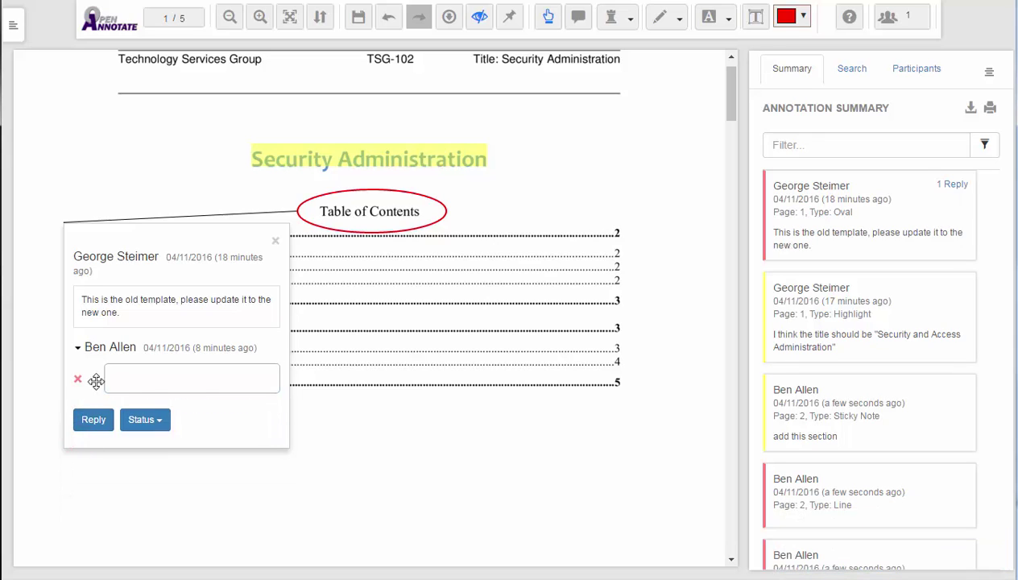
click(124, 379)
text(This looks good to me)
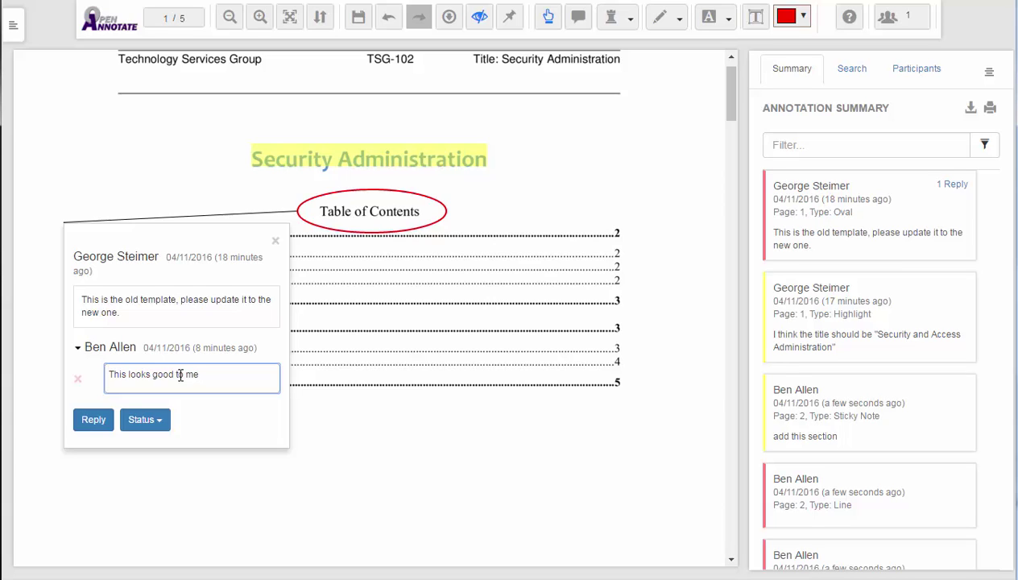
Set that comment's status to Accepted
click(146, 419)
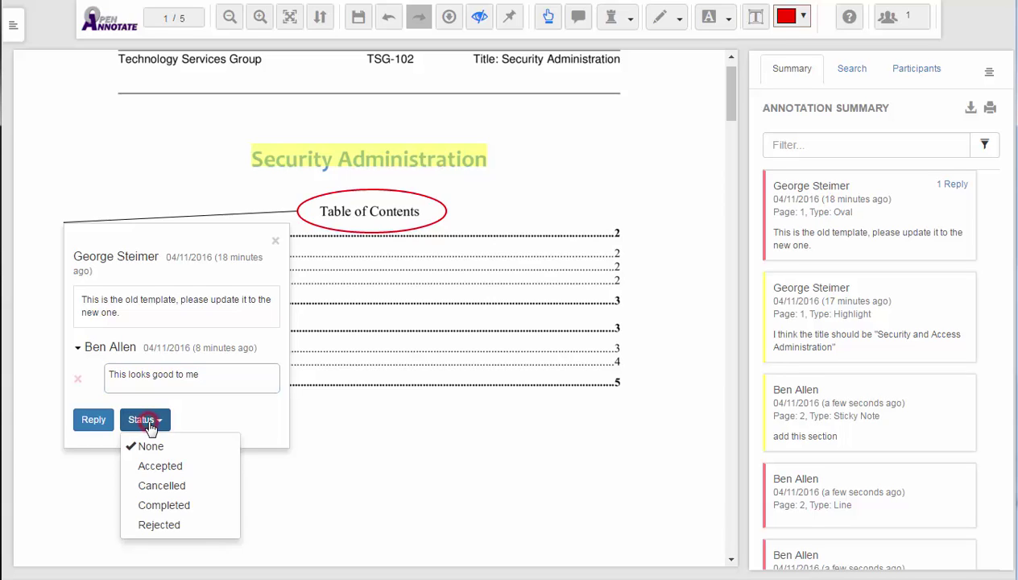
click(188, 470)
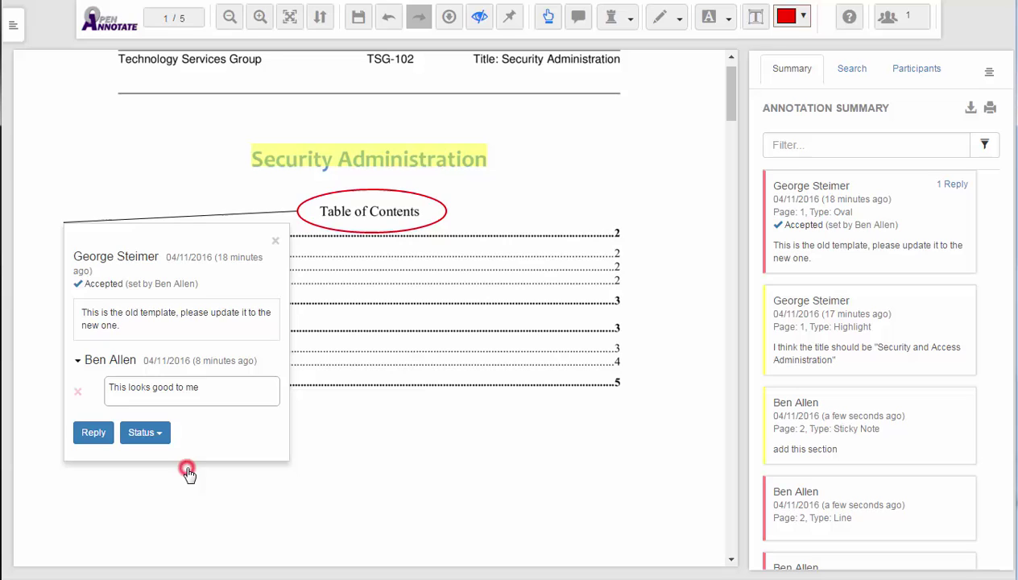
click(275, 243)
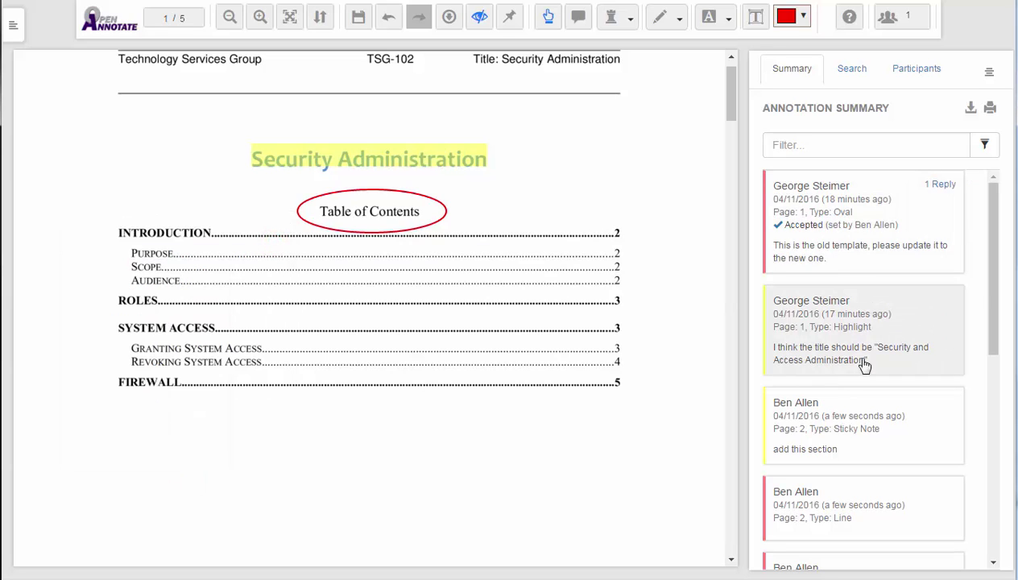
click(922, 148)
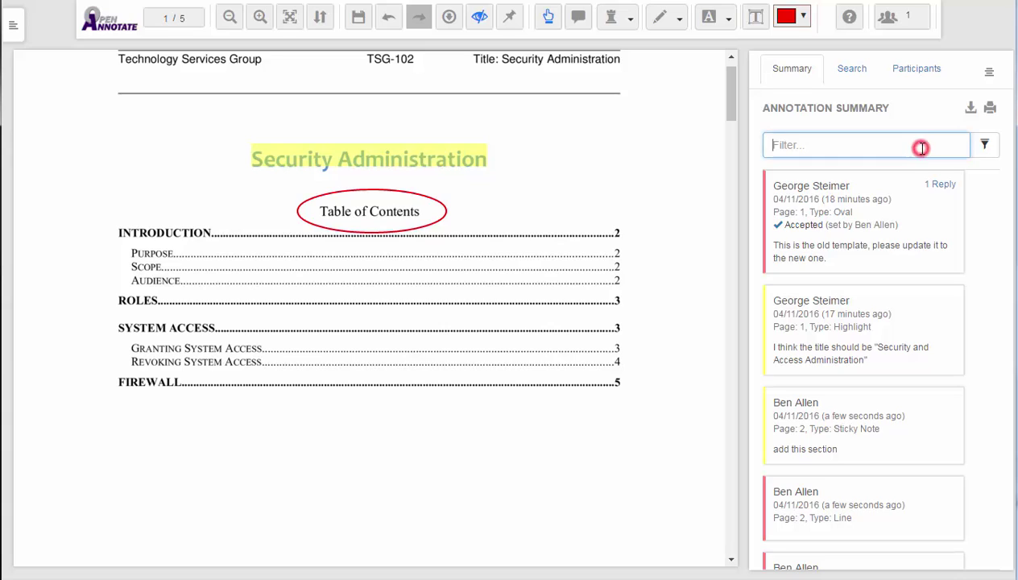
click(984, 148)
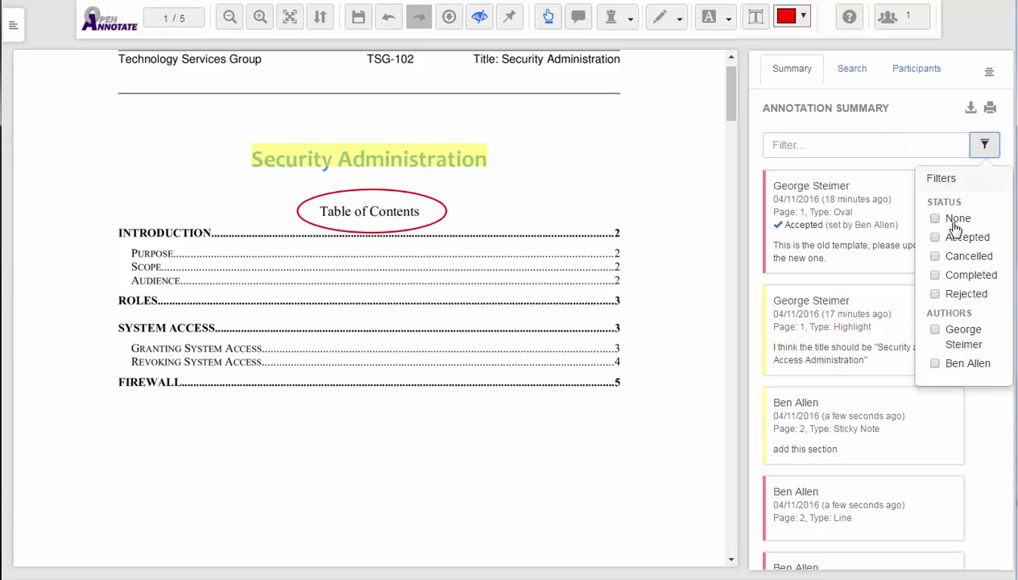
click(934, 237)
click(935, 239)
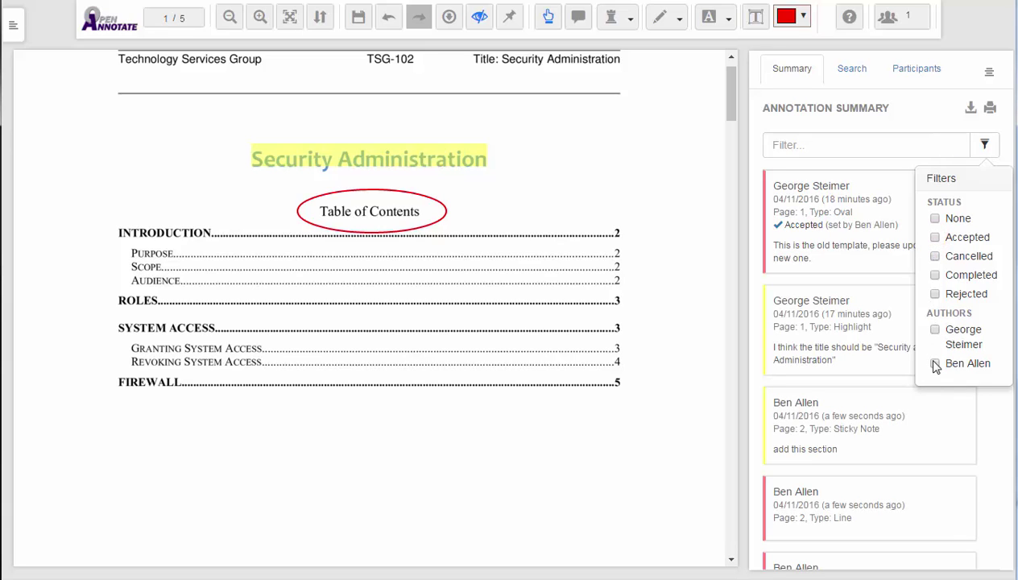
click(934, 330)
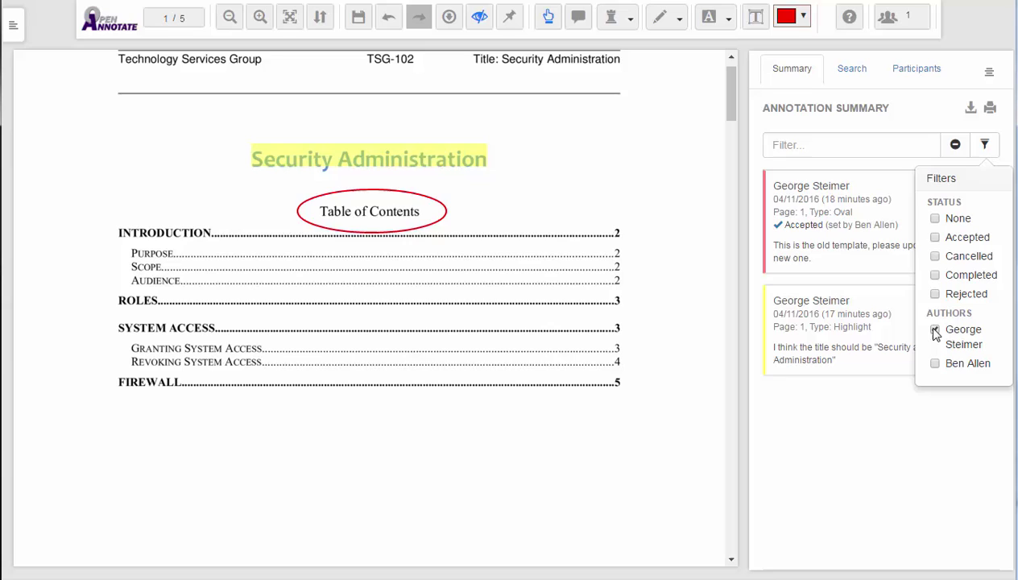
click(934, 330)
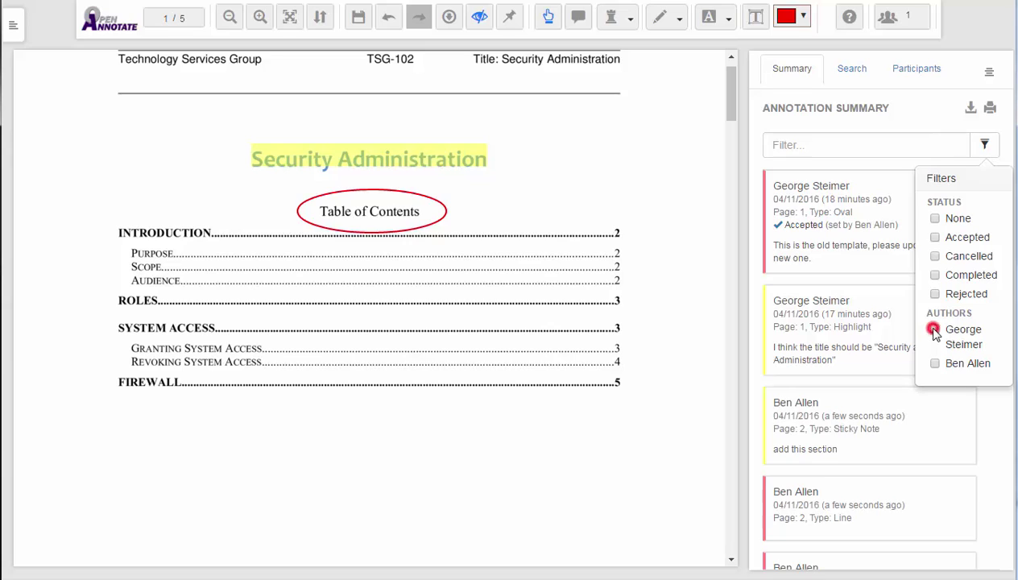
click(833, 145)
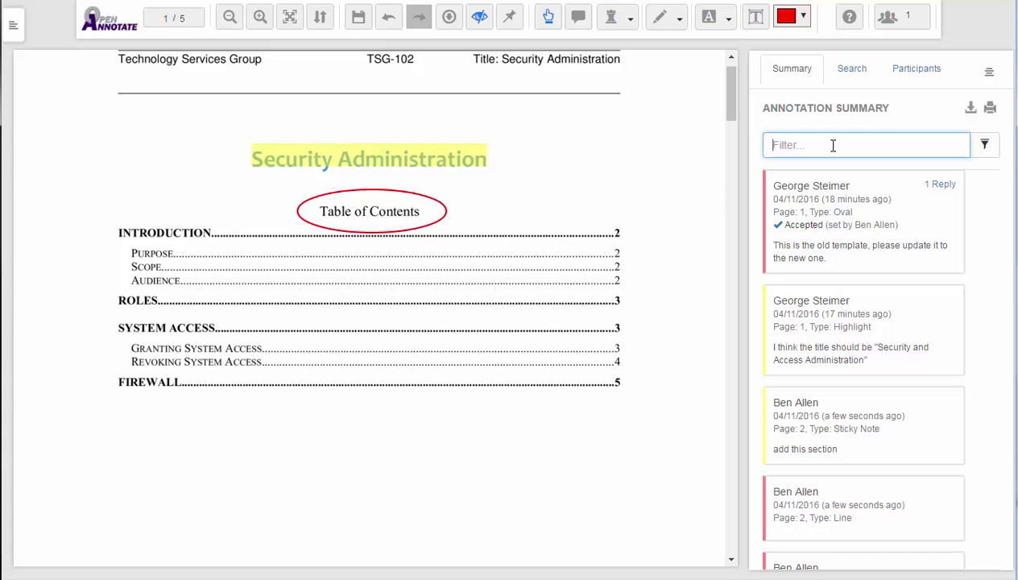
text(administration)
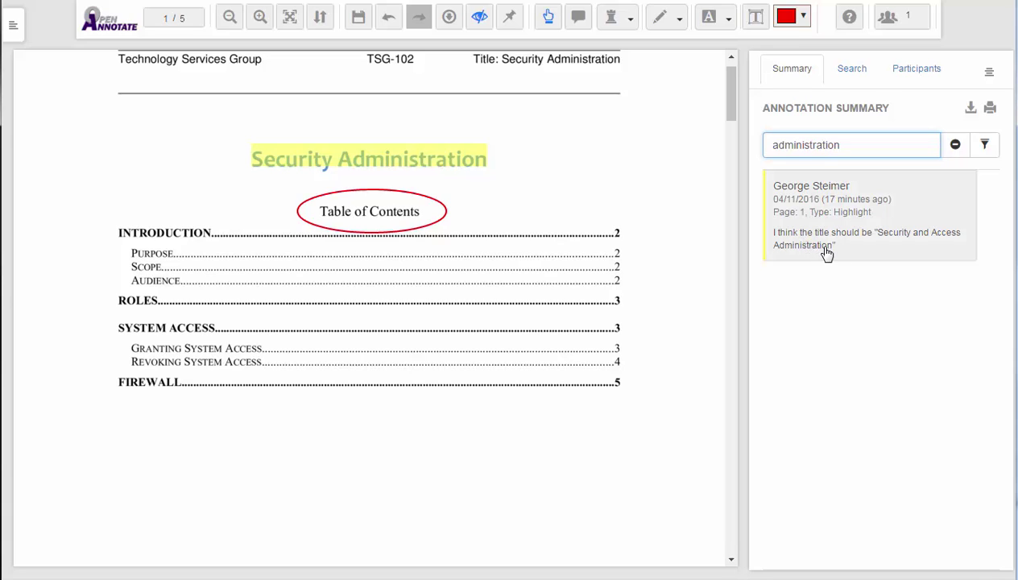
click(955, 148)
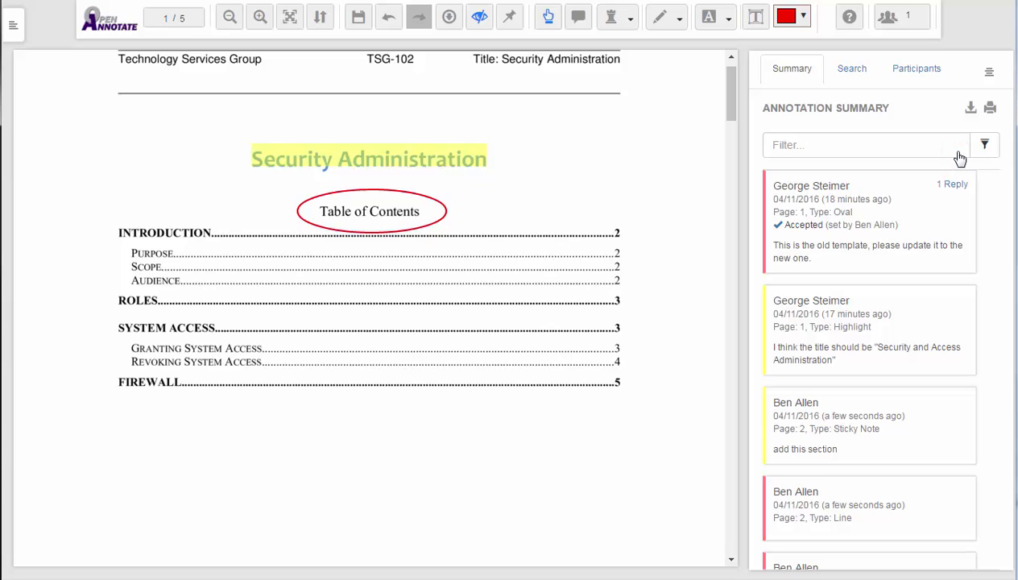
Check the printable table of all ten annotations, then export the summary to Excel
click(989, 107)
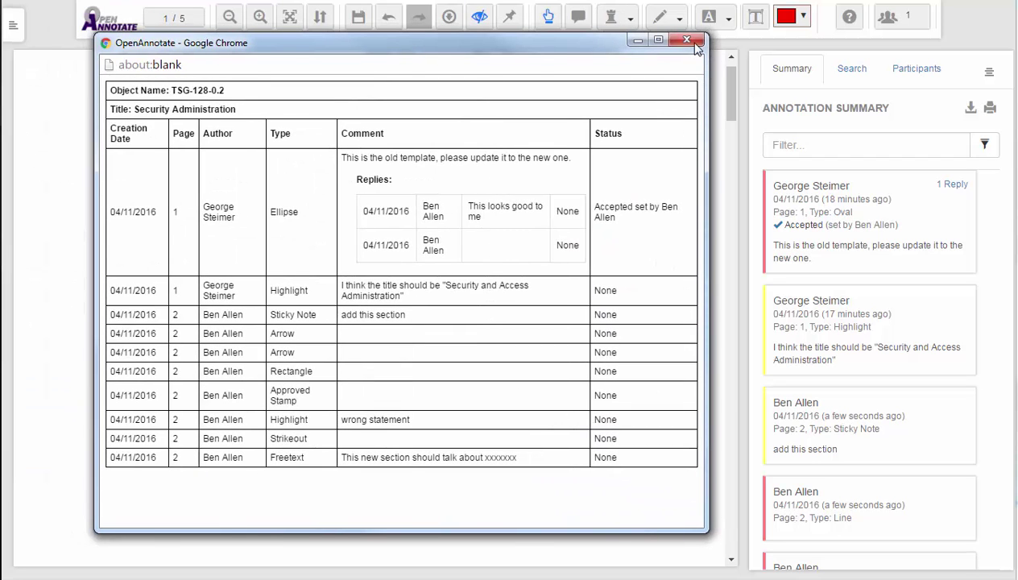
click(696, 46)
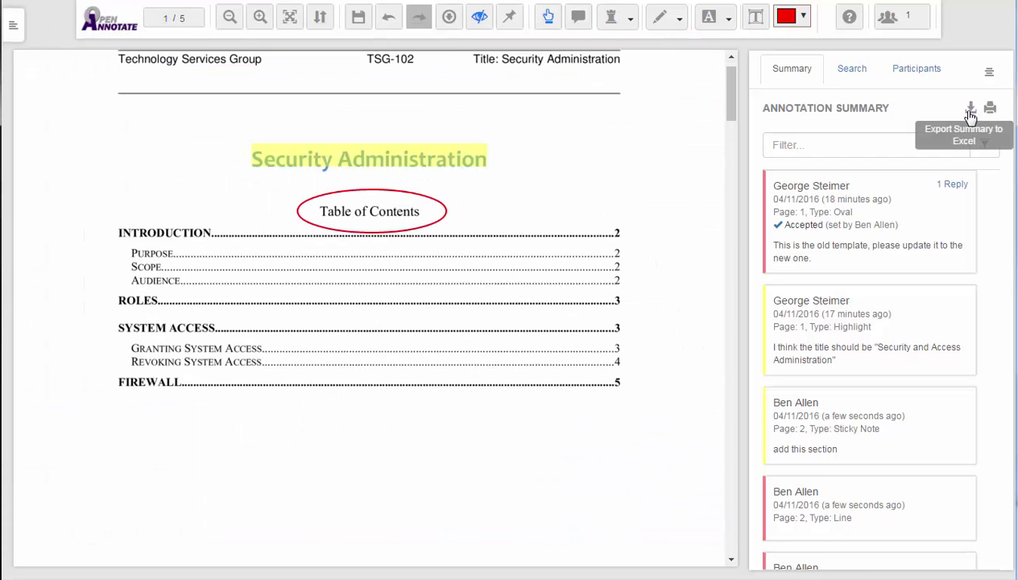
click(970, 110)
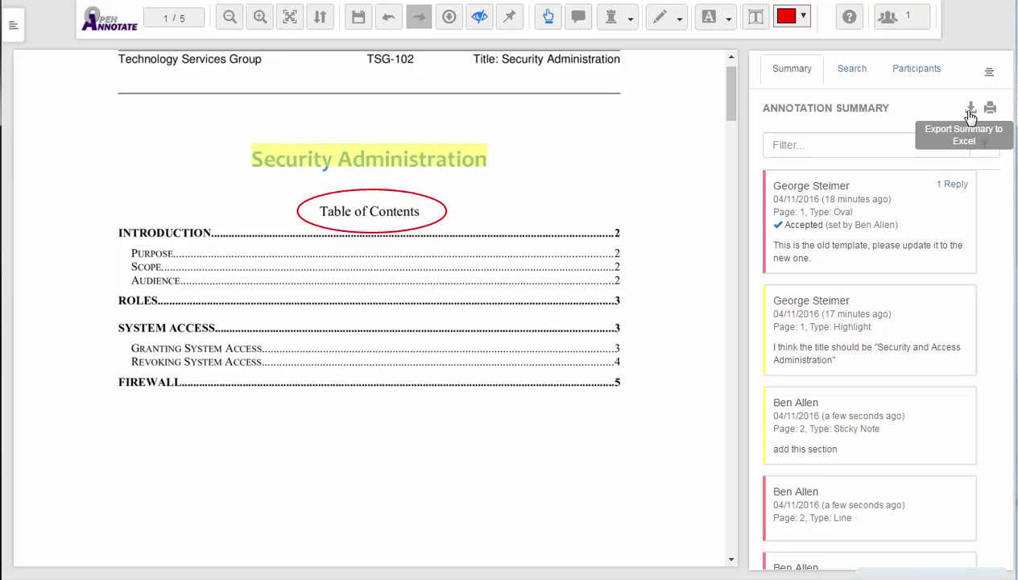
Search the text for 'development' and step through its matches on pages 4 and 5
click(860, 75)
click(803, 142)
text(developm)
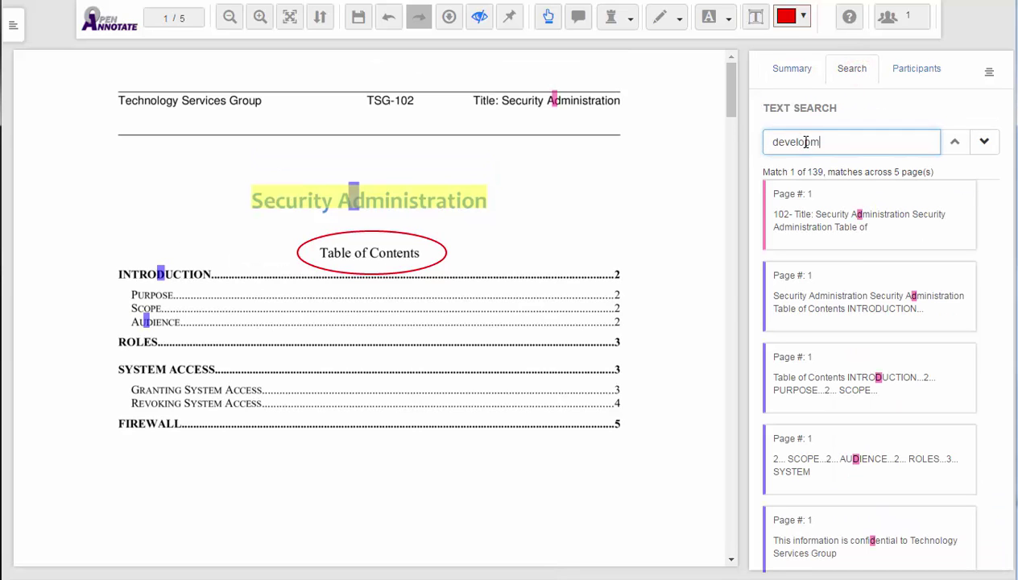
text(ent)
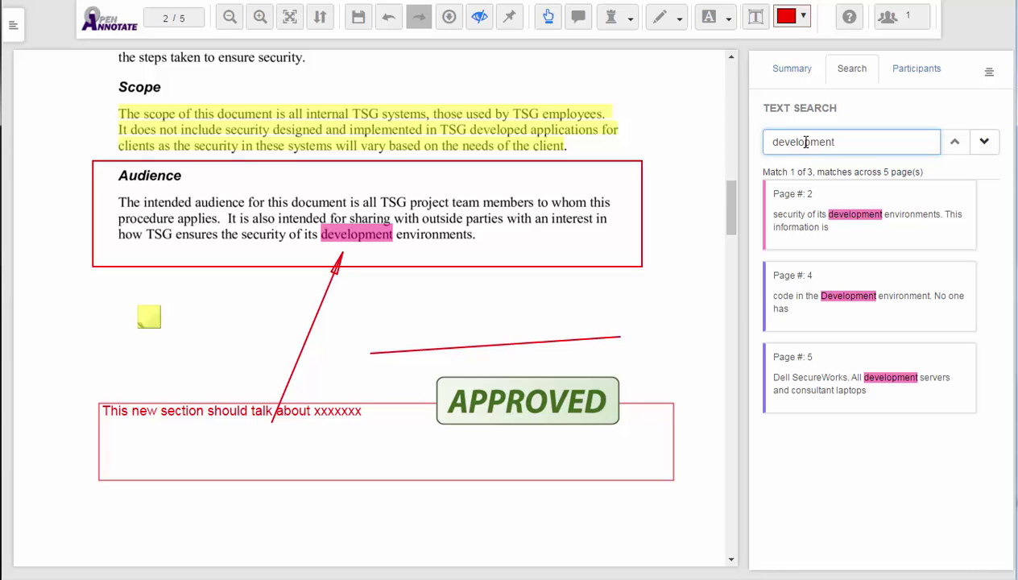
click(886, 303)
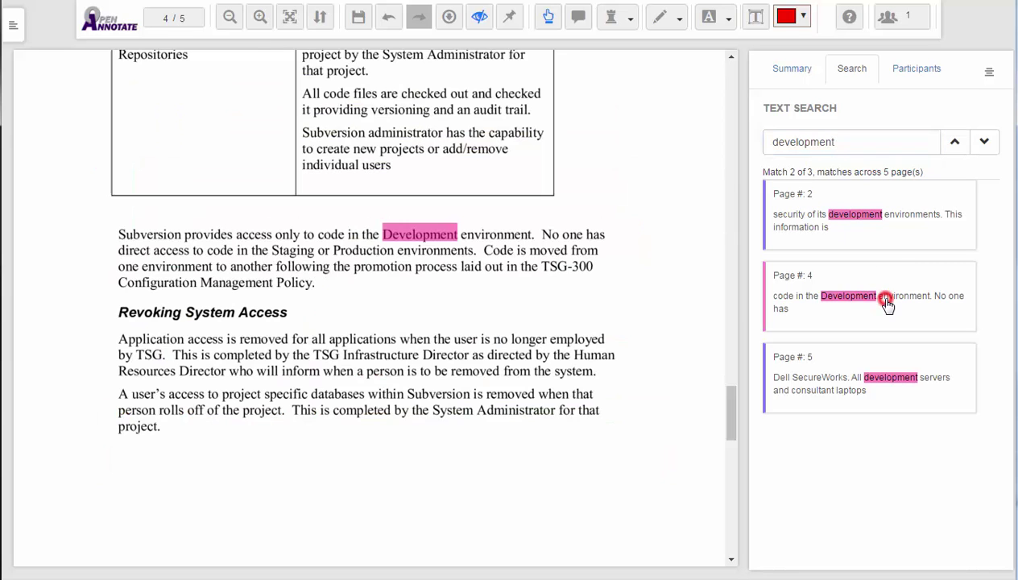
click(864, 390)
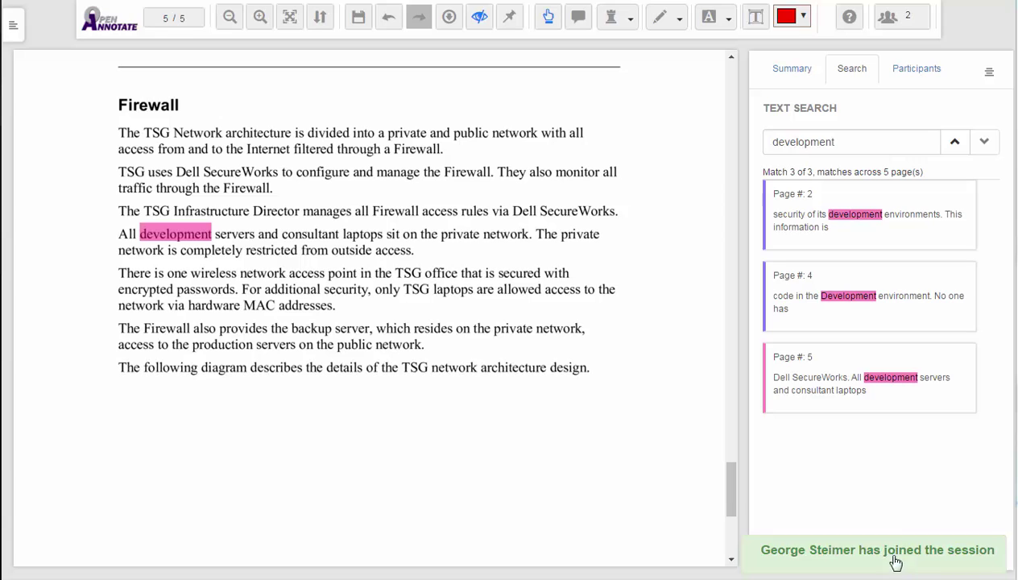
Show the shared session's Participants panel with its participant list and chat
click(908, 71)
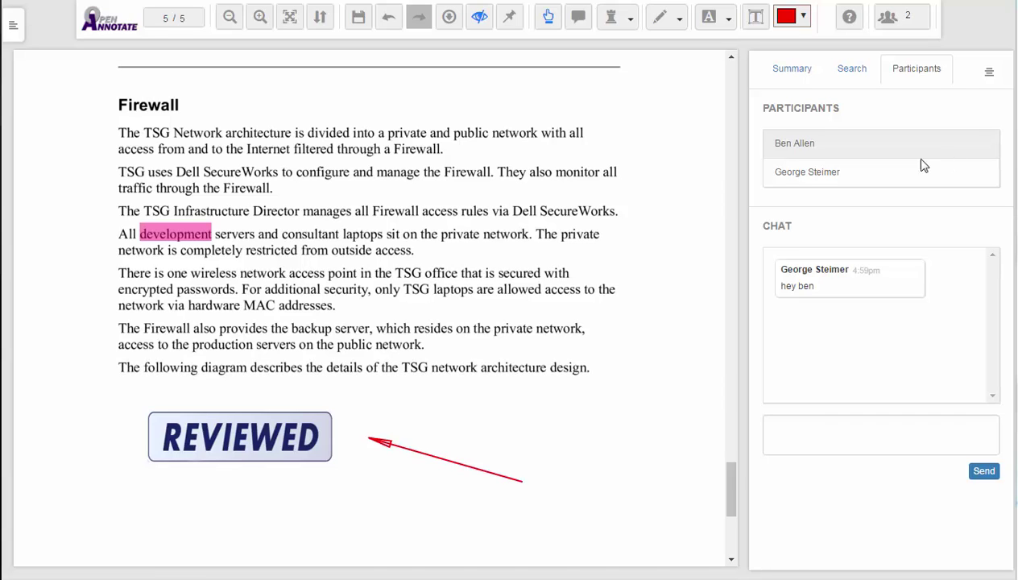
mouse_move(435, 464)
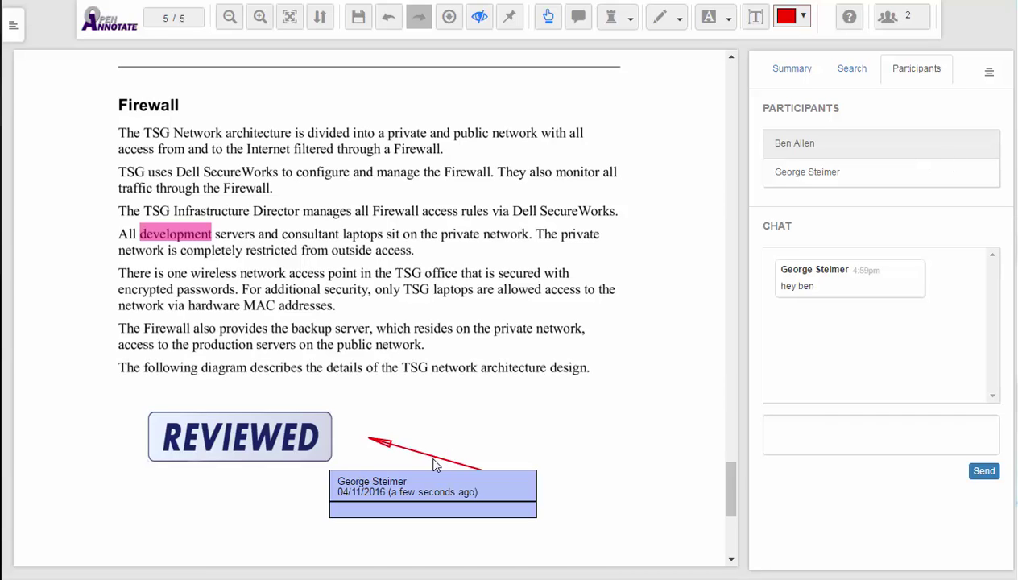